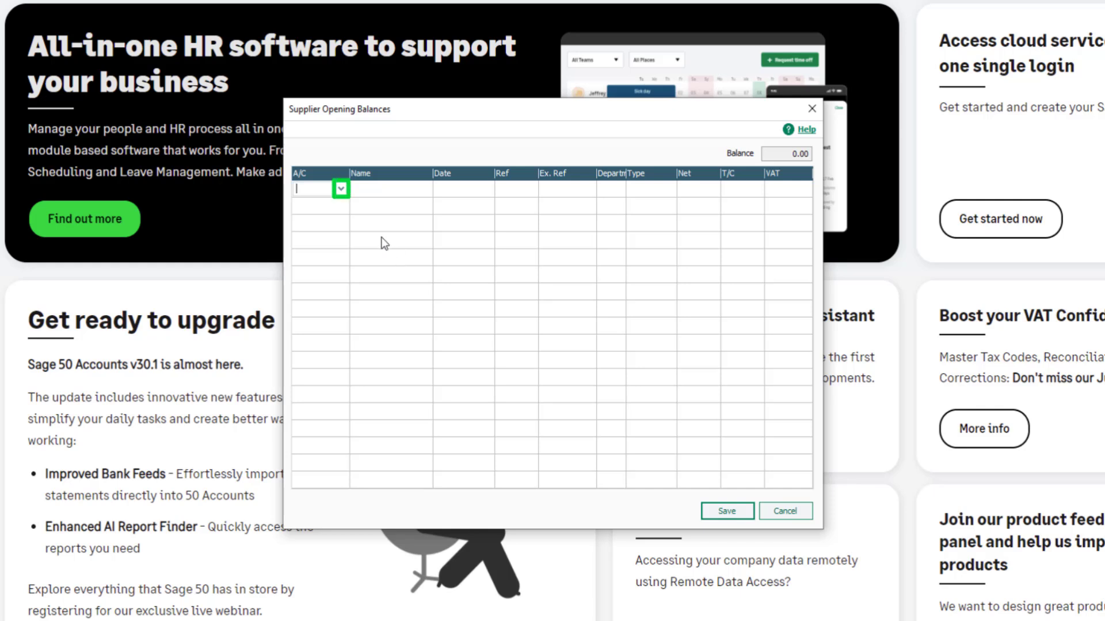
# Start an opening balance line for AAA Paper Products with reference 4267 and extra reference 97
pyautogui.click(343, 192)
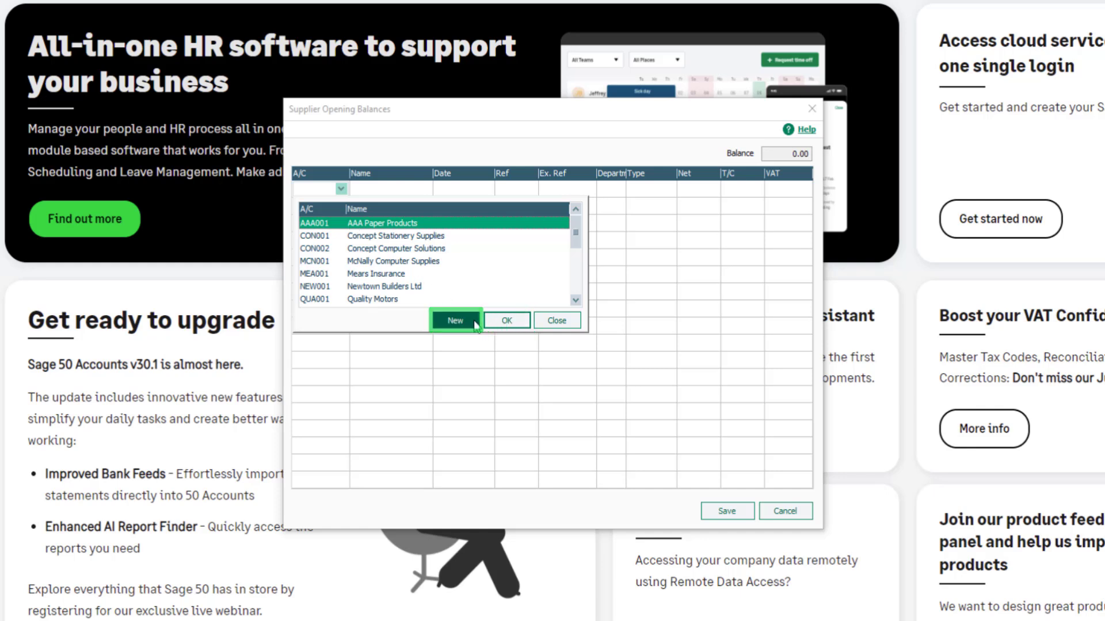
pyautogui.click(505, 324)
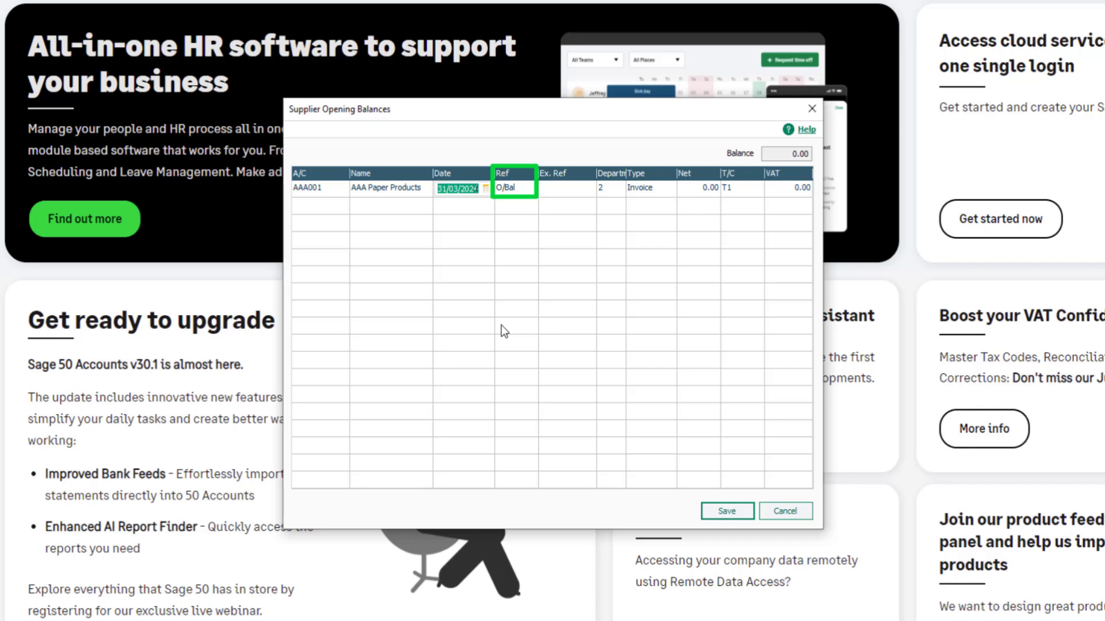
pyautogui.click(529, 190)
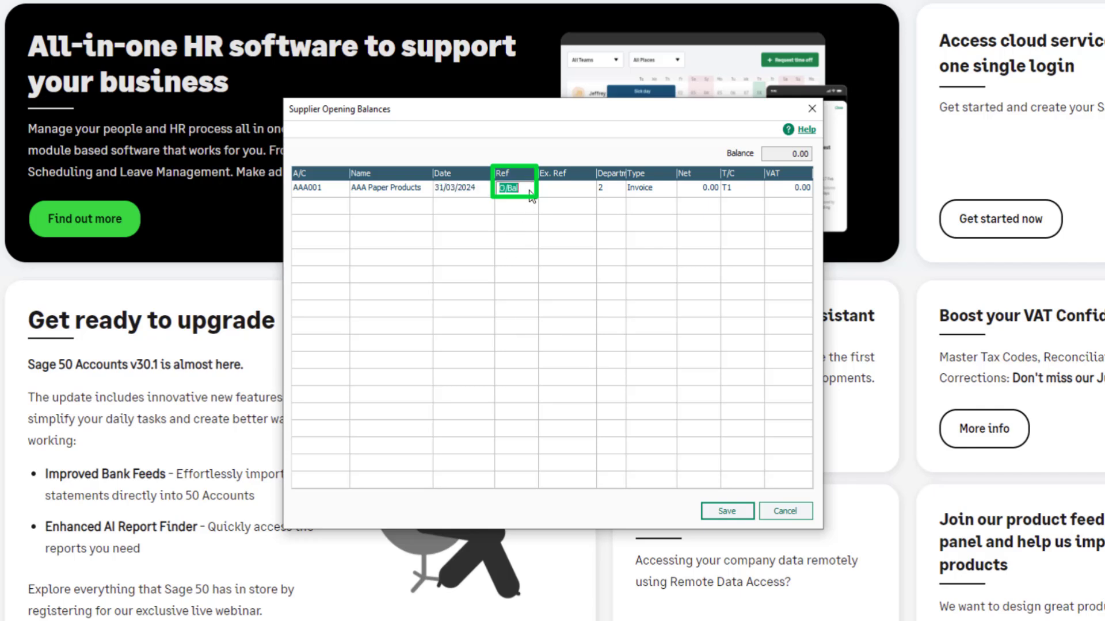
pyautogui.write('4267')
pyautogui.click(562, 193)
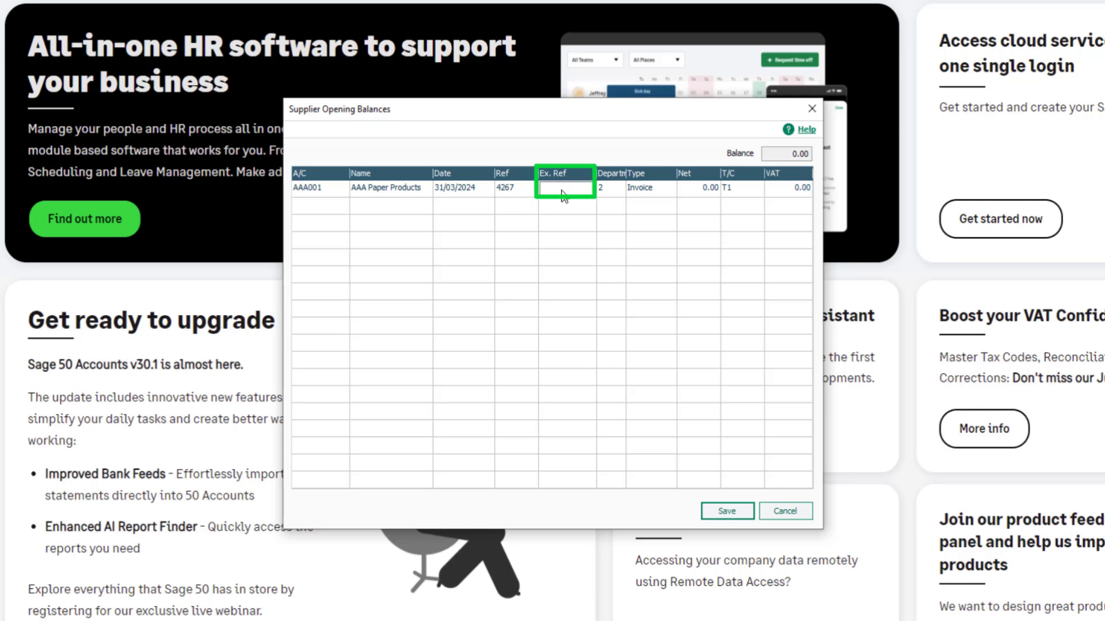
pyautogui.write('97')
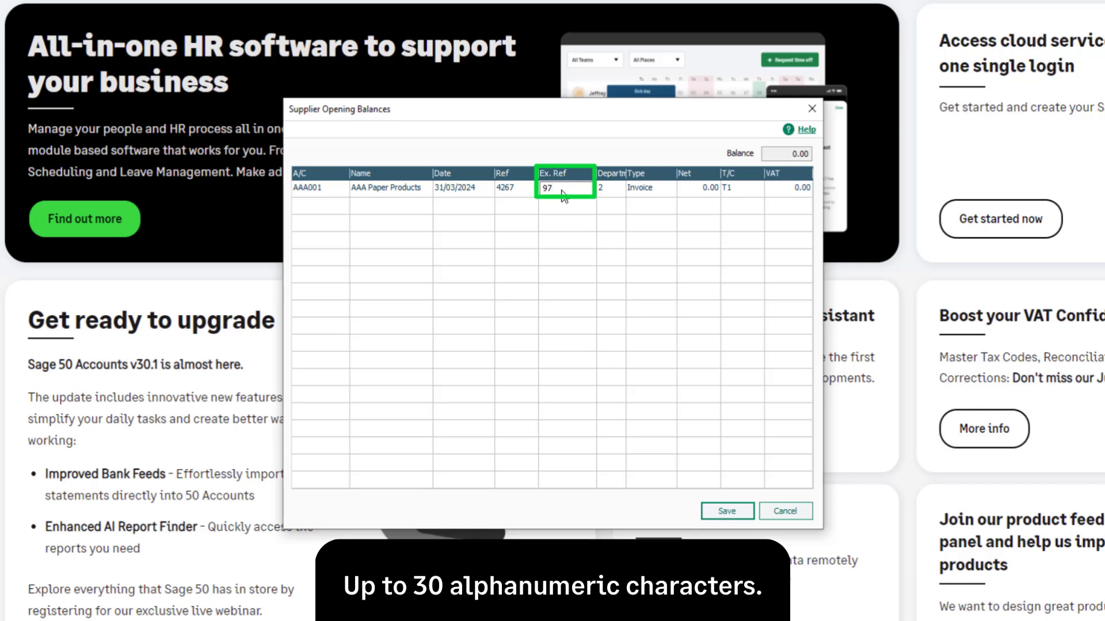
# Use department 2 and the Invoice type on the AAA Paper Products line
pyautogui.click(621, 193)
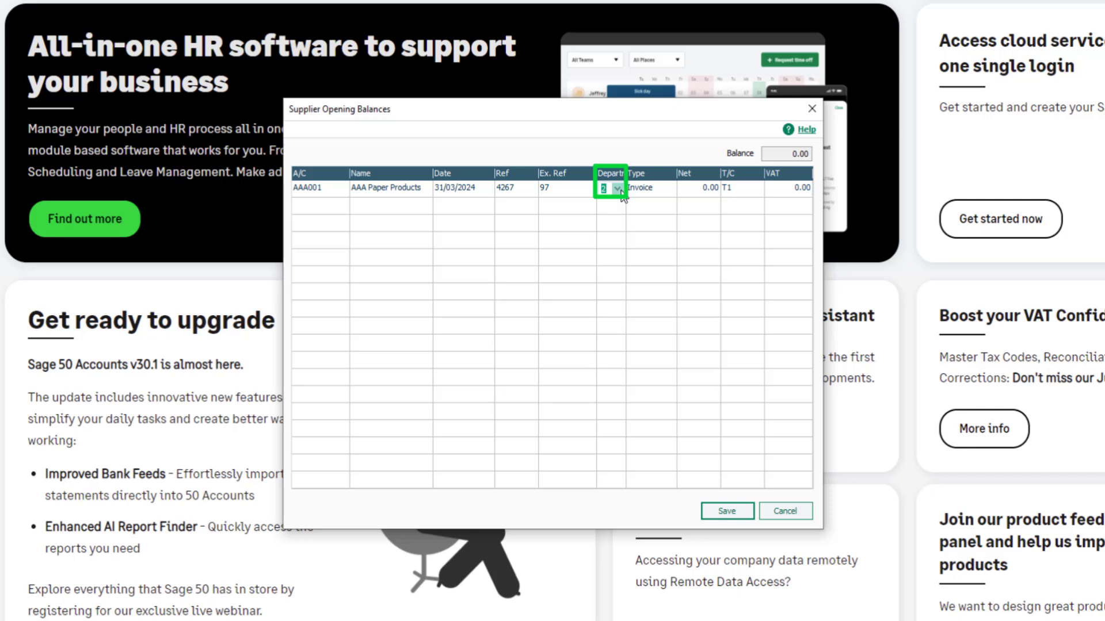
pyautogui.click(617, 189)
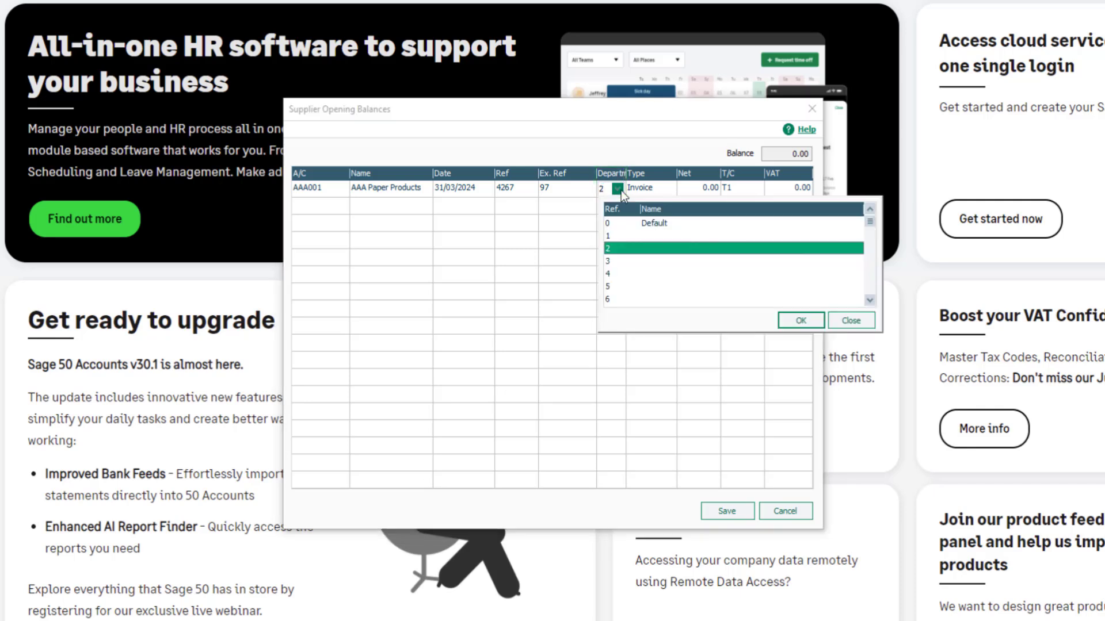
pyautogui.click(621, 191)
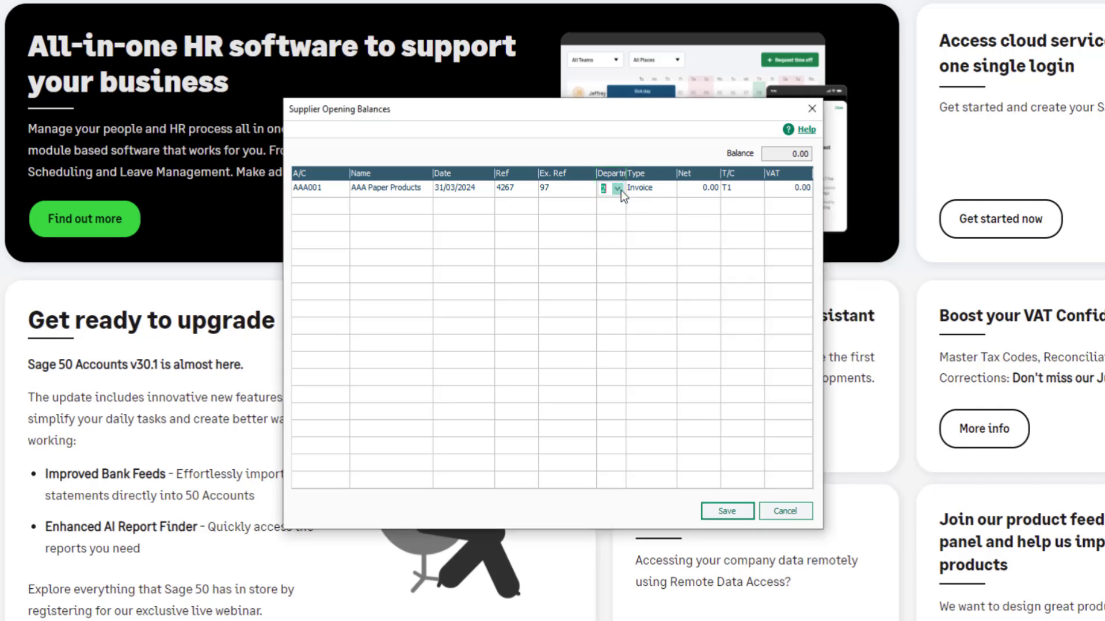
pyautogui.click(668, 193)
pyautogui.click(669, 192)
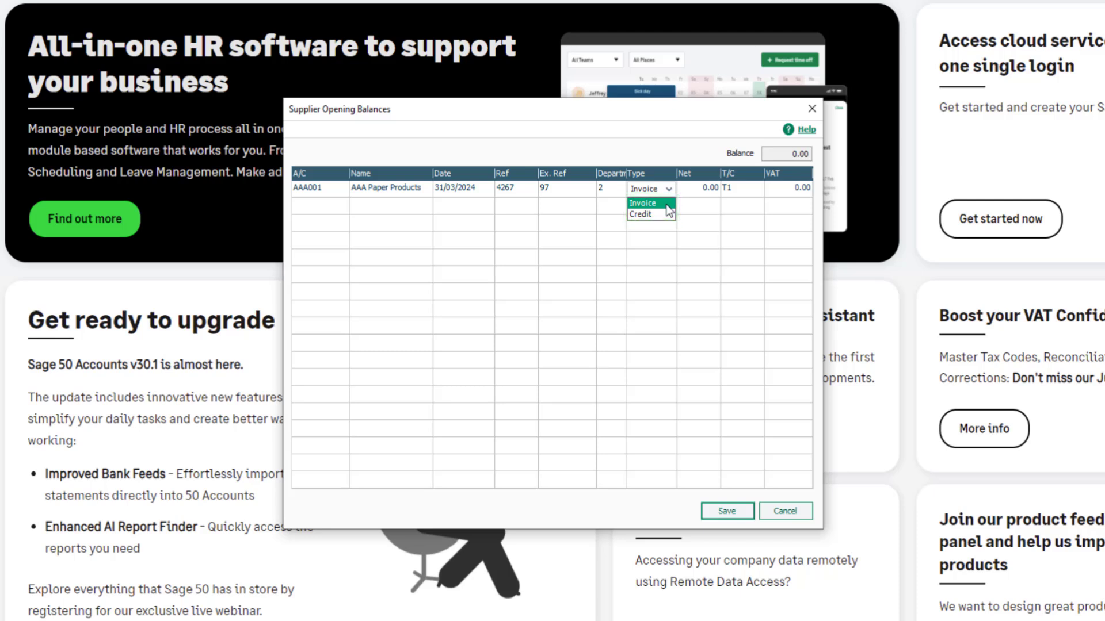
pyautogui.click(666, 204)
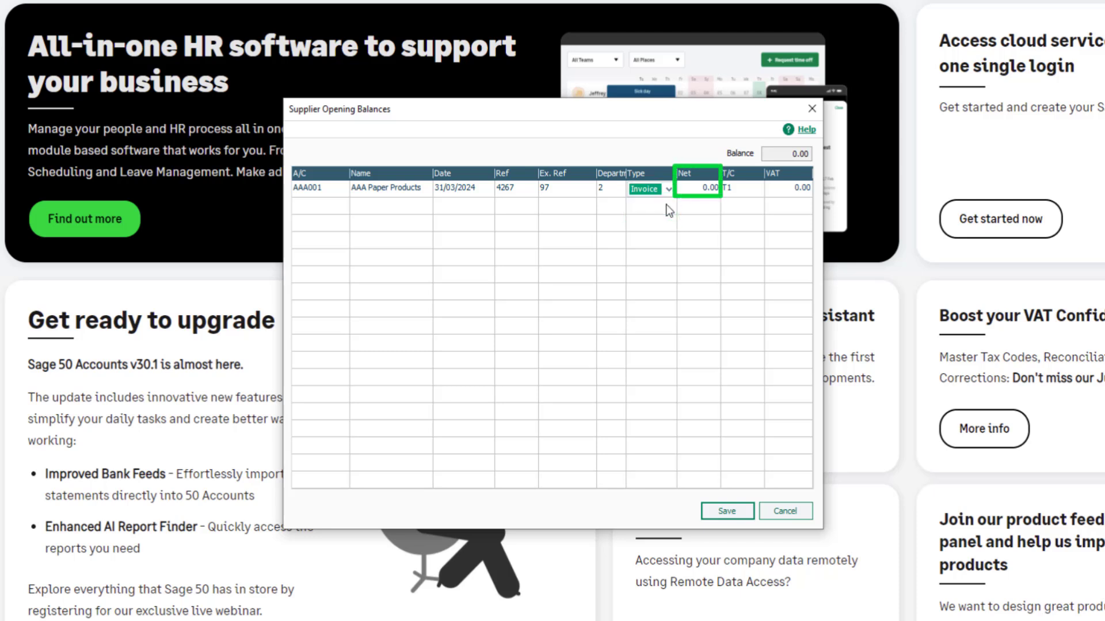
# Set the AAA Paper Products invoice's net amount to 25.00 with tax code T1, standard rated transactions
pyautogui.click(702, 188)
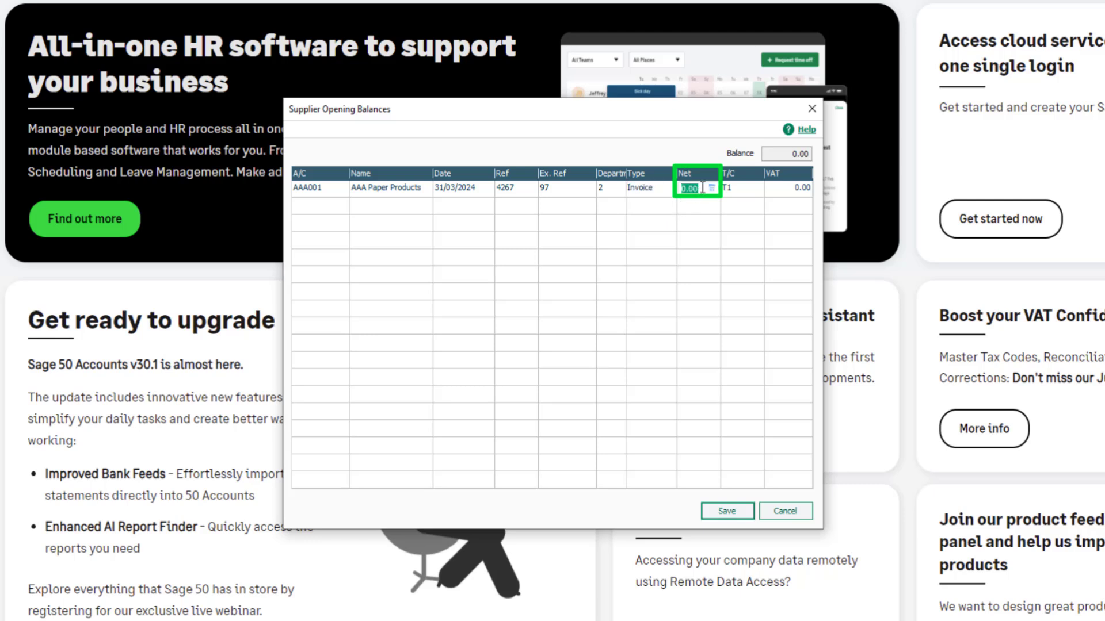
pyautogui.write('25')
pyautogui.click(743, 188)
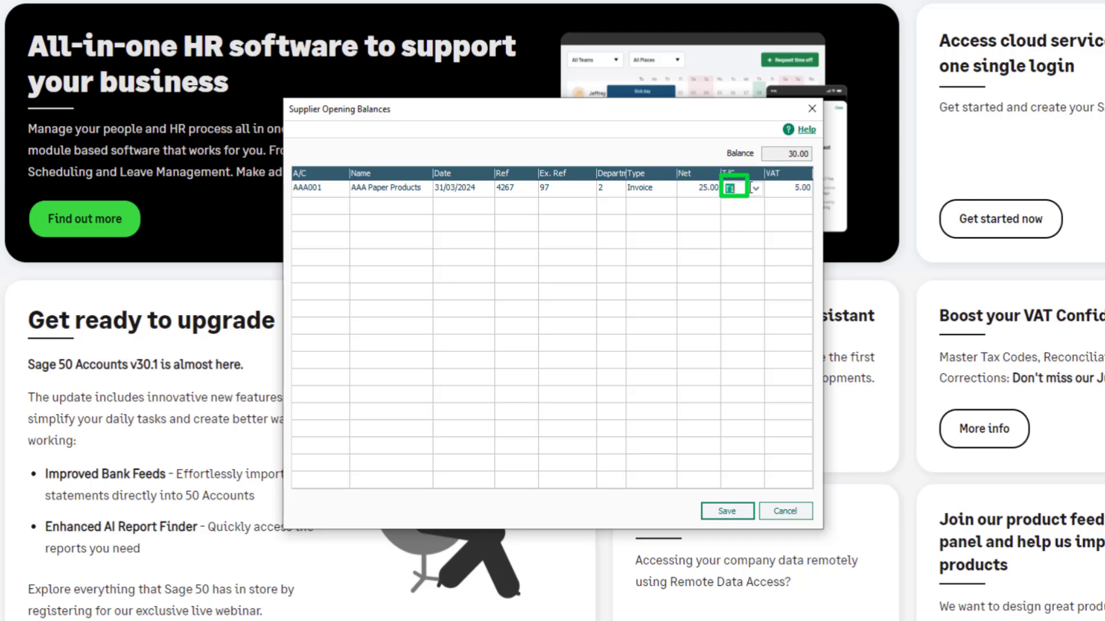
pyautogui.click(754, 189)
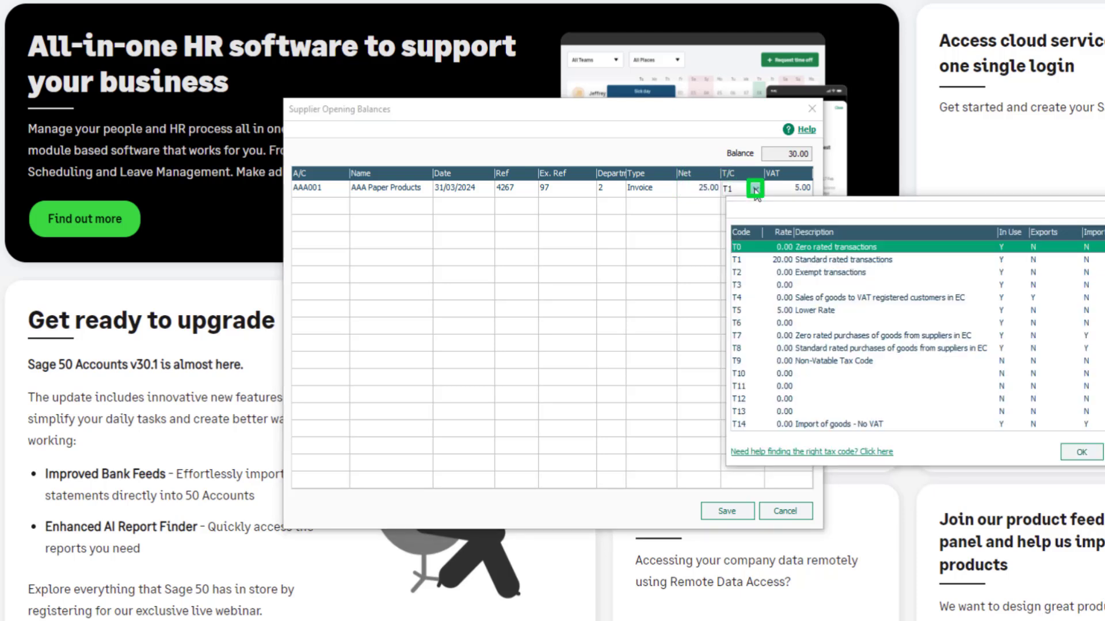
pyautogui.click(782, 261)
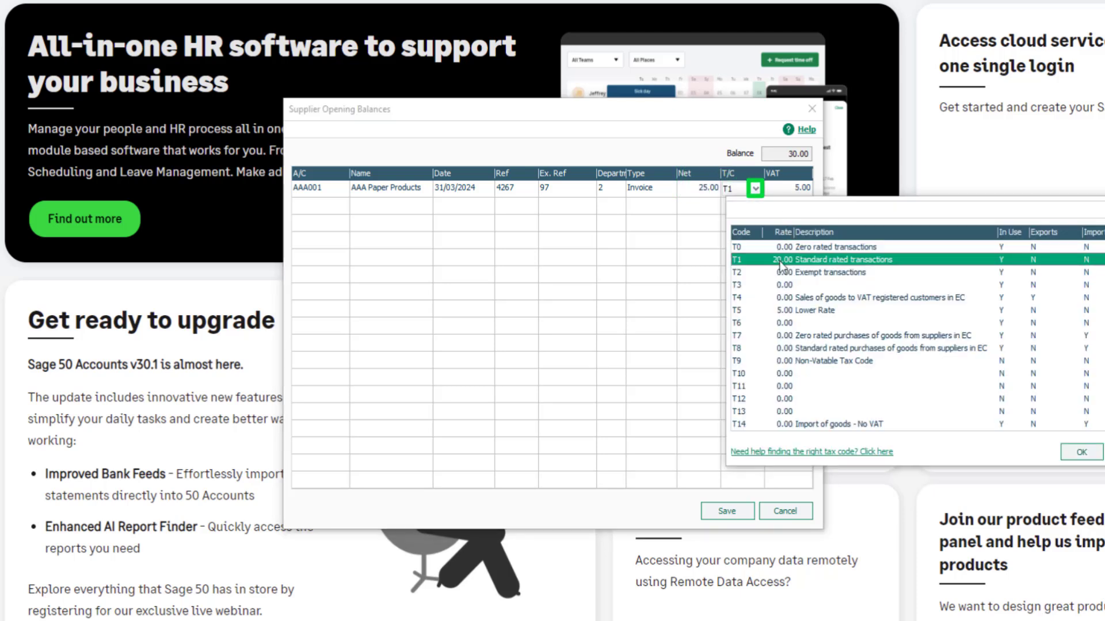
pyautogui.click(1080, 452)
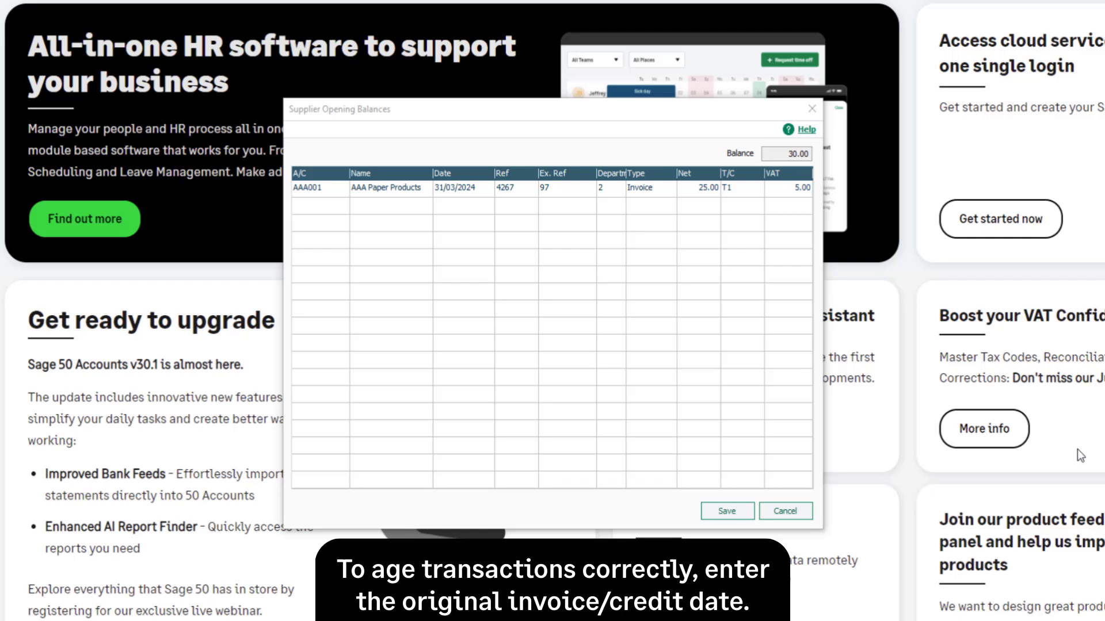
# Add a line for Concept Stationery Supplies dated 14/02/2024, accepting the date outside the current financial year
pyautogui.click(343, 202)
pyautogui.click(343, 204)
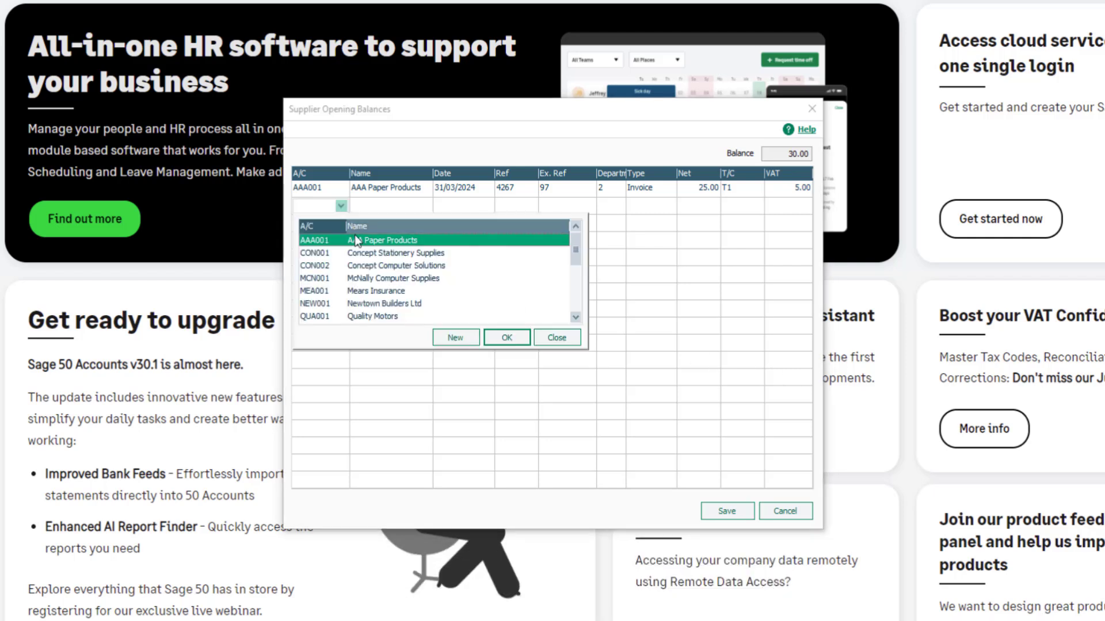
pyautogui.click(348, 253)
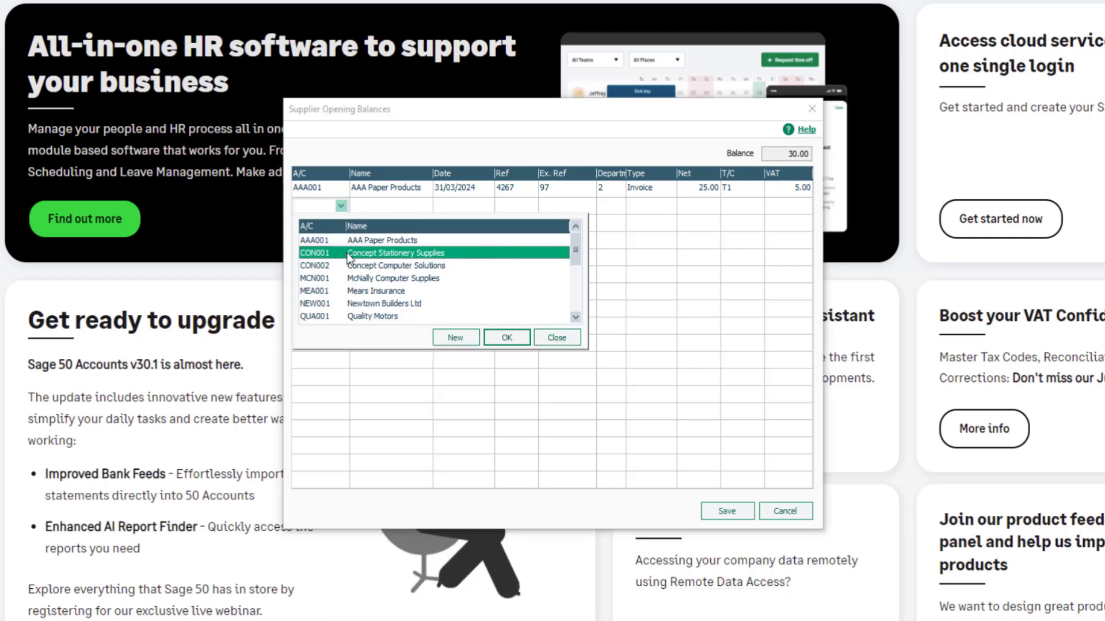
pyautogui.click(505, 338)
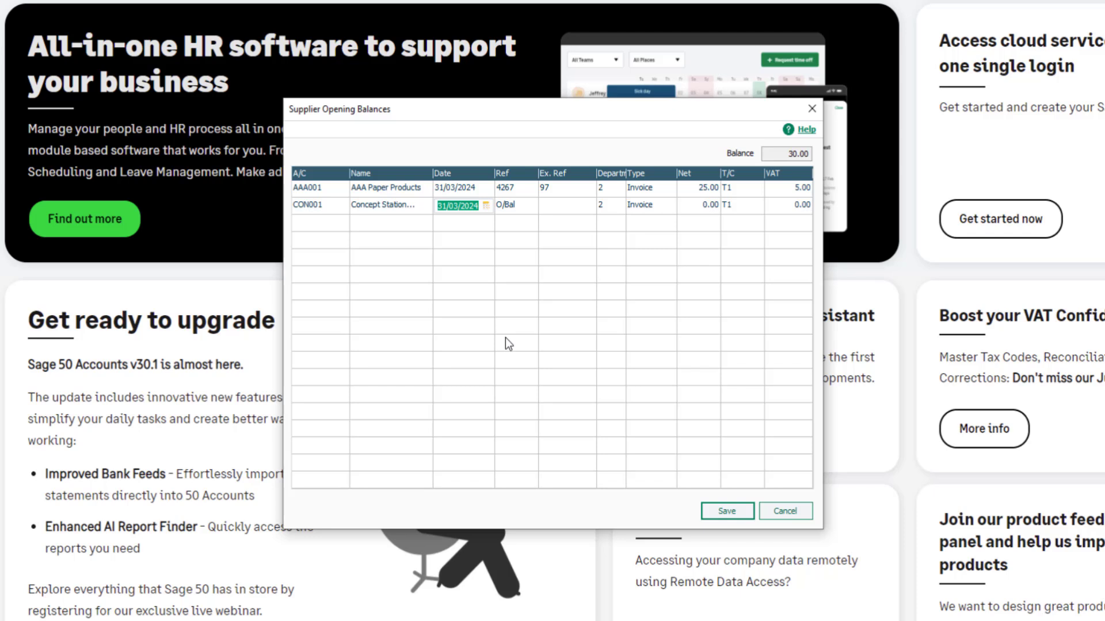
pyautogui.write('14/02/2024')
pyautogui.press('Tab')
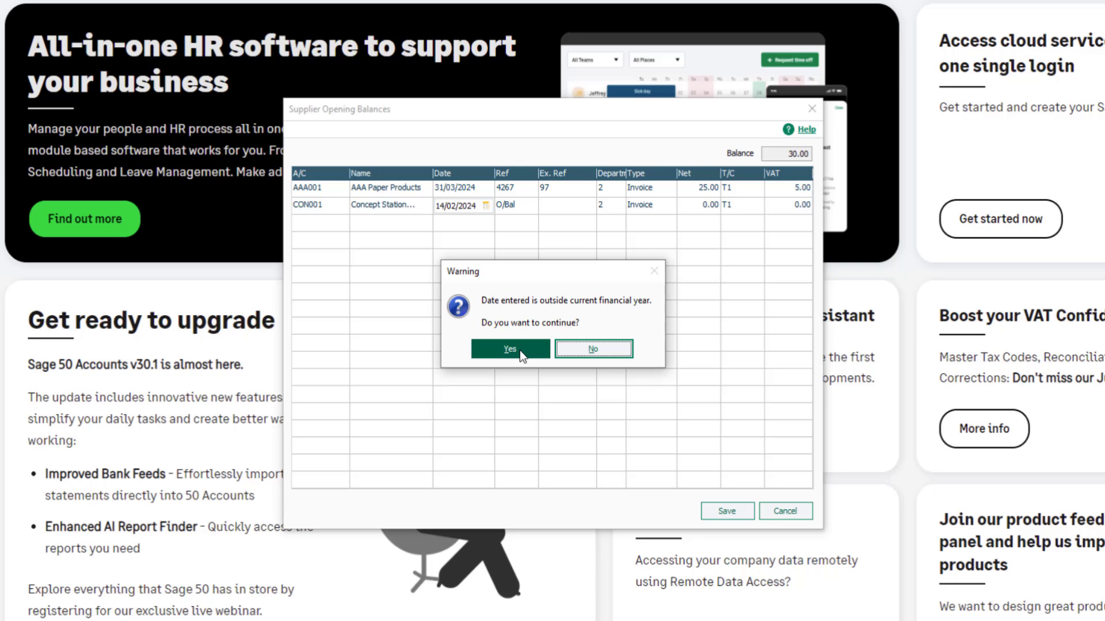
pyautogui.click(509, 349)
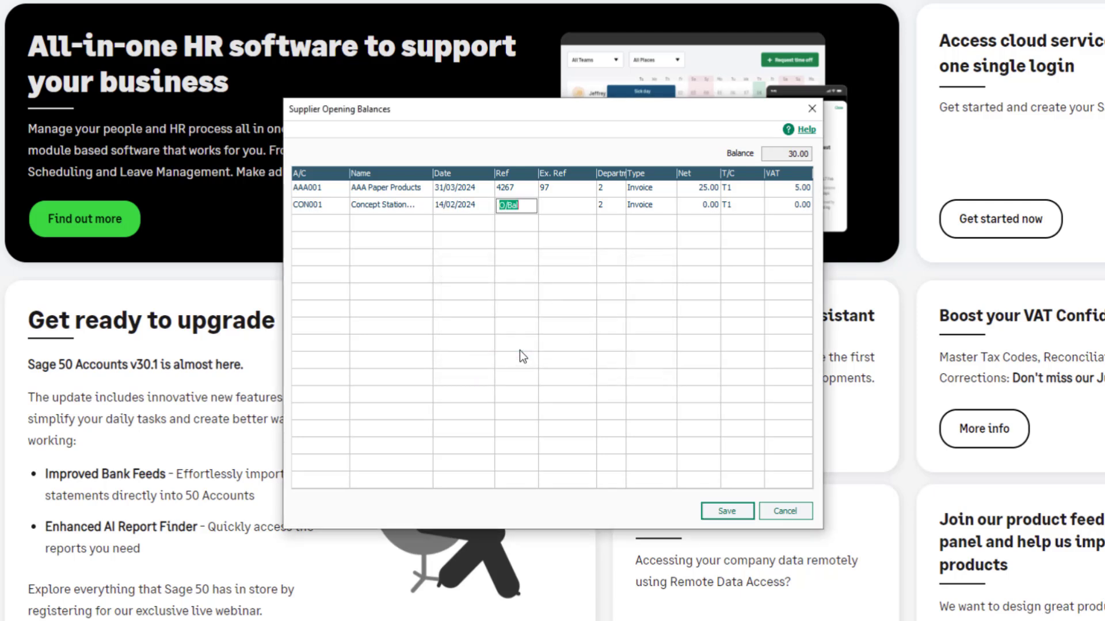
# Give the 14/02/2024 Concept Stationery Supplies line reference 841 and the Invoice type, leaving the extra reference blank
pyautogui.write('841')
pyautogui.click(559, 204)
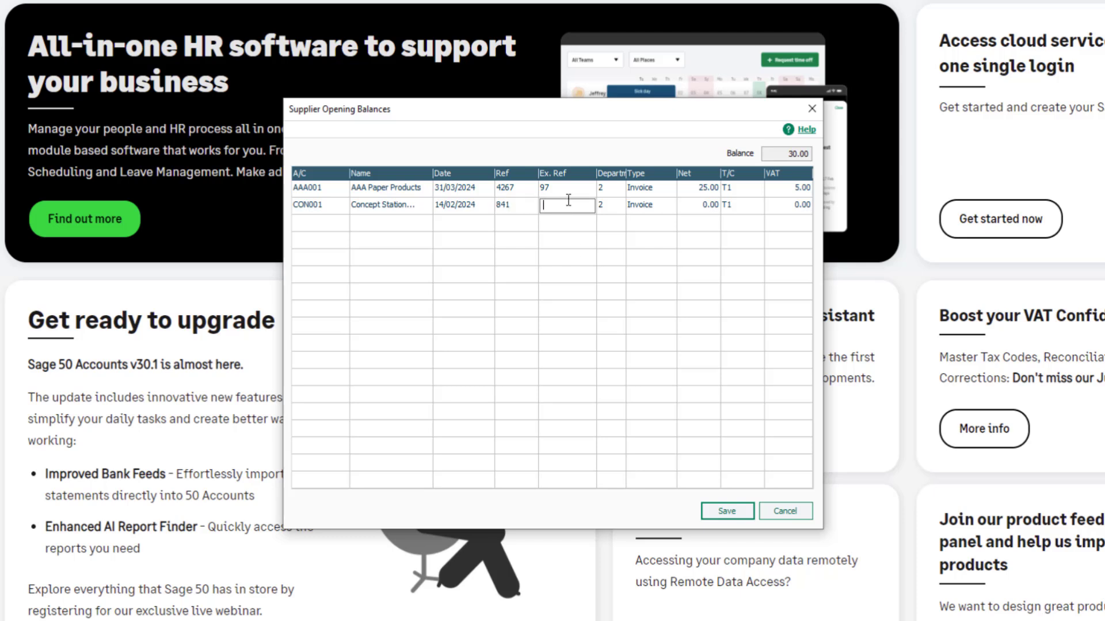
pyautogui.click(618, 206)
pyautogui.click(668, 207)
pyautogui.click(669, 207)
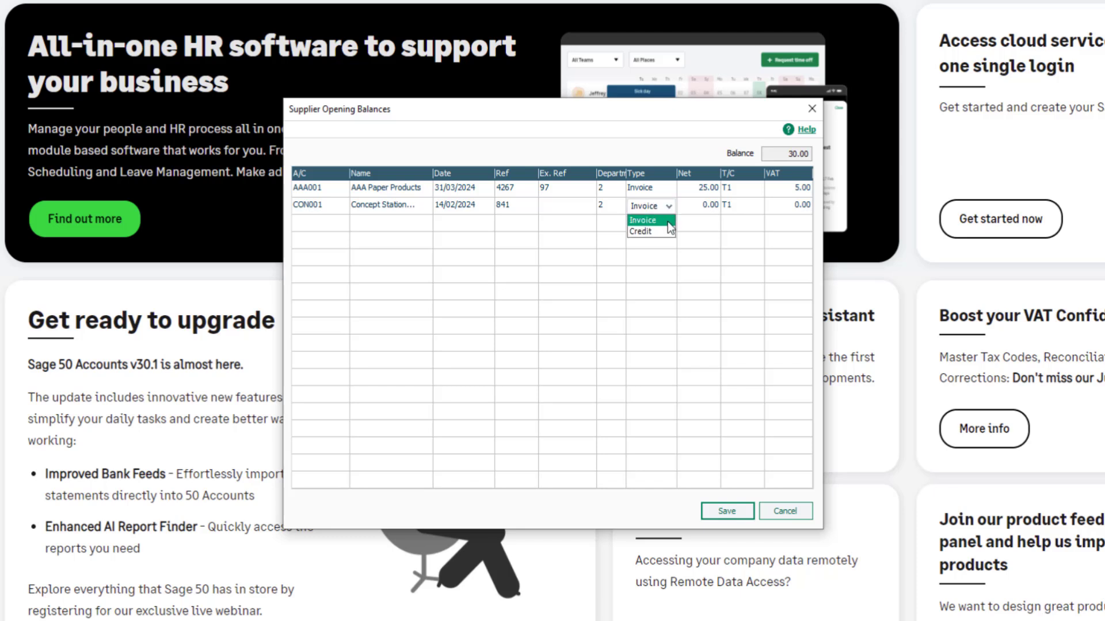
pyautogui.click(668, 222)
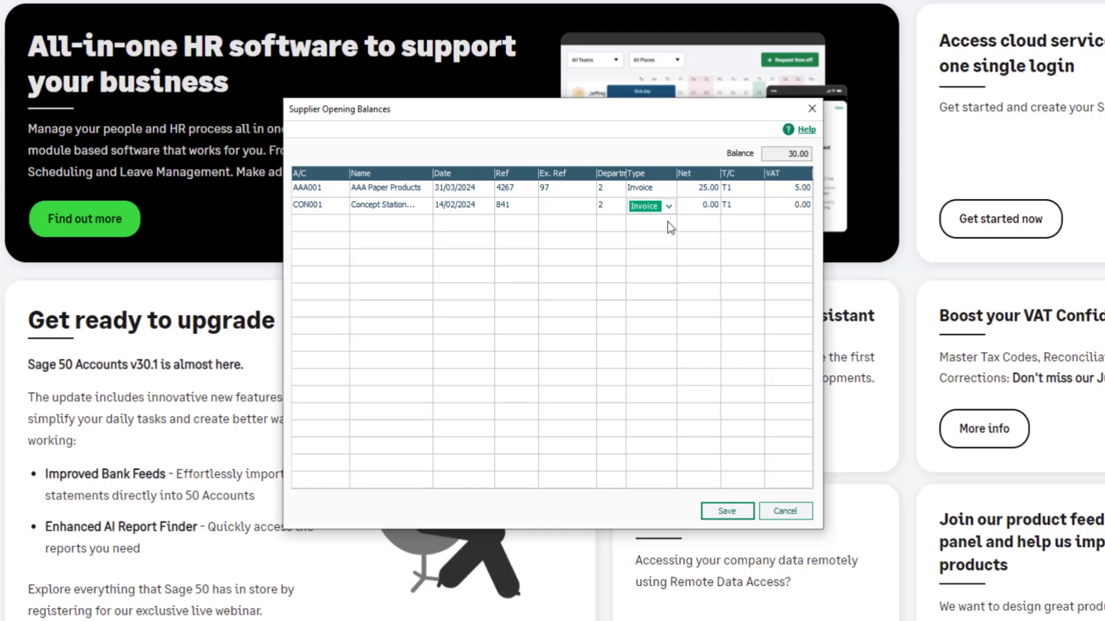
# Set the net amount of invoice 841 to 600.00 with the standard rated tax code T1
pyautogui.click(702, 205)
pyautogui.click(751, 208)
pyautogui.click(754, 207)
pyautogui.click(742, 276)
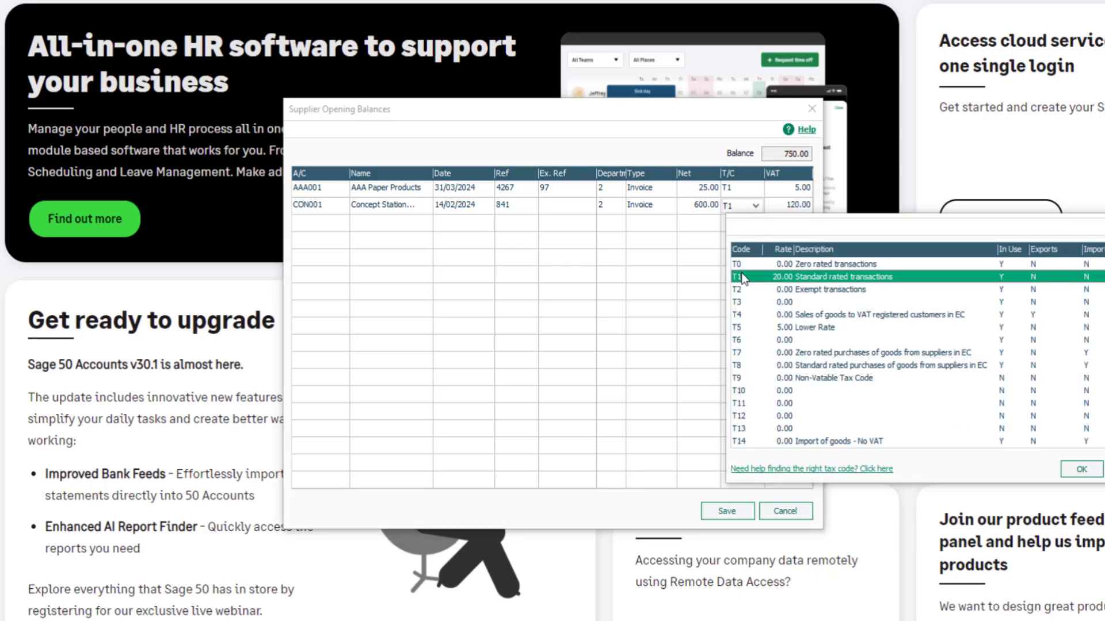
pyautogui.click(1079, 470)
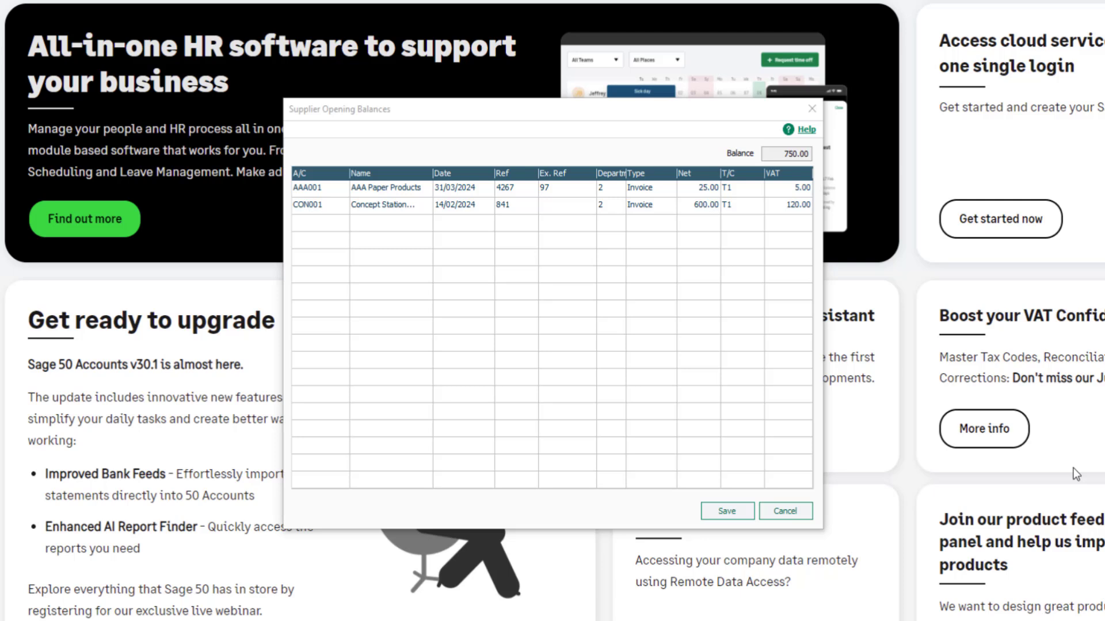
# Add a second Concept Stationery Supplies line dated 20/03/2024, accepting the date outside the current financial year
pyautogui.click(341, 224)
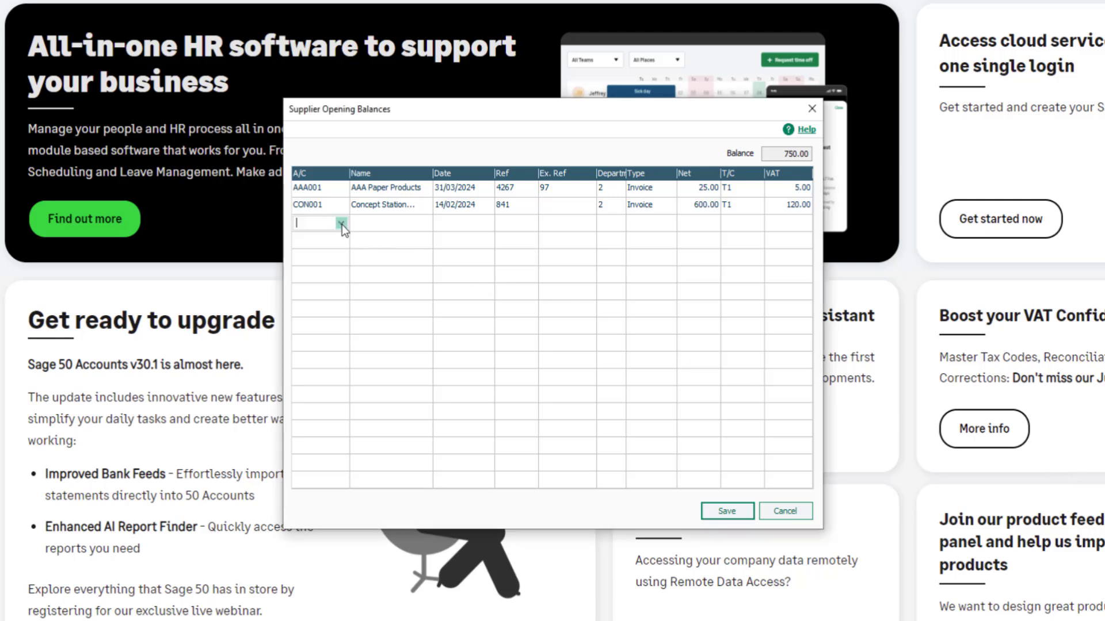
pyautogui.click(342, 224)
pyautogui.click(348, 274)
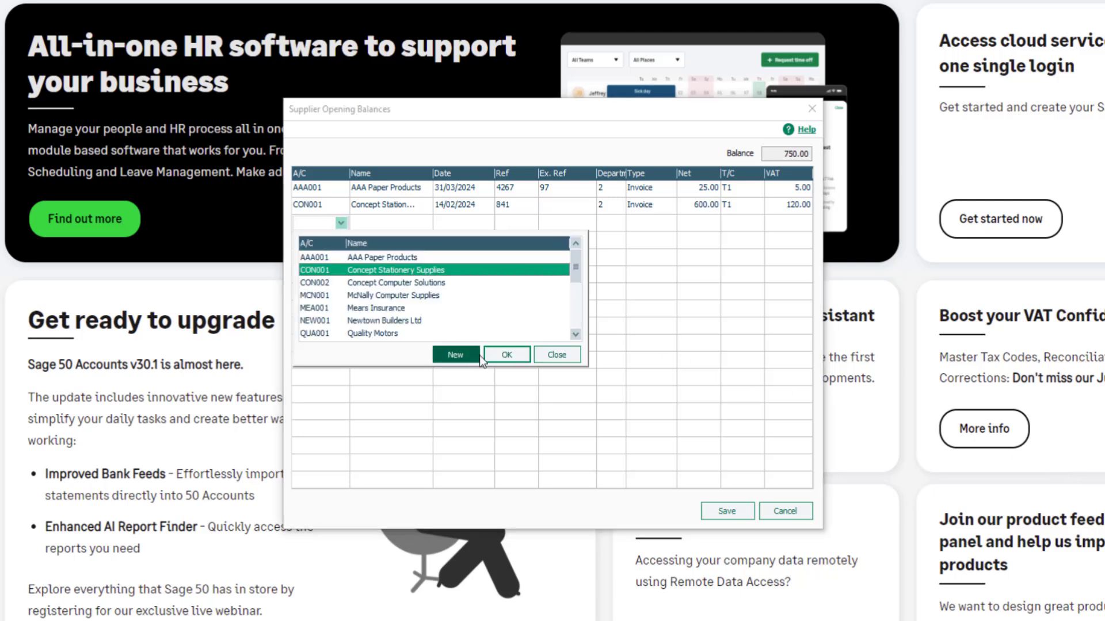
pyautogui.click(506, 356)
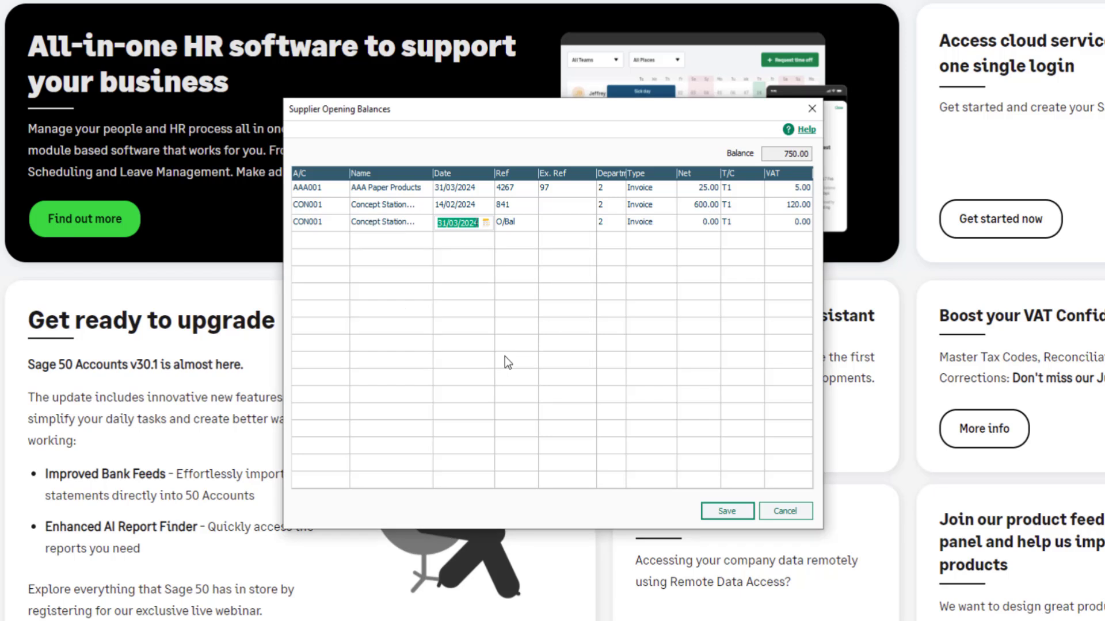
pyautogui.write('20/03/2024')
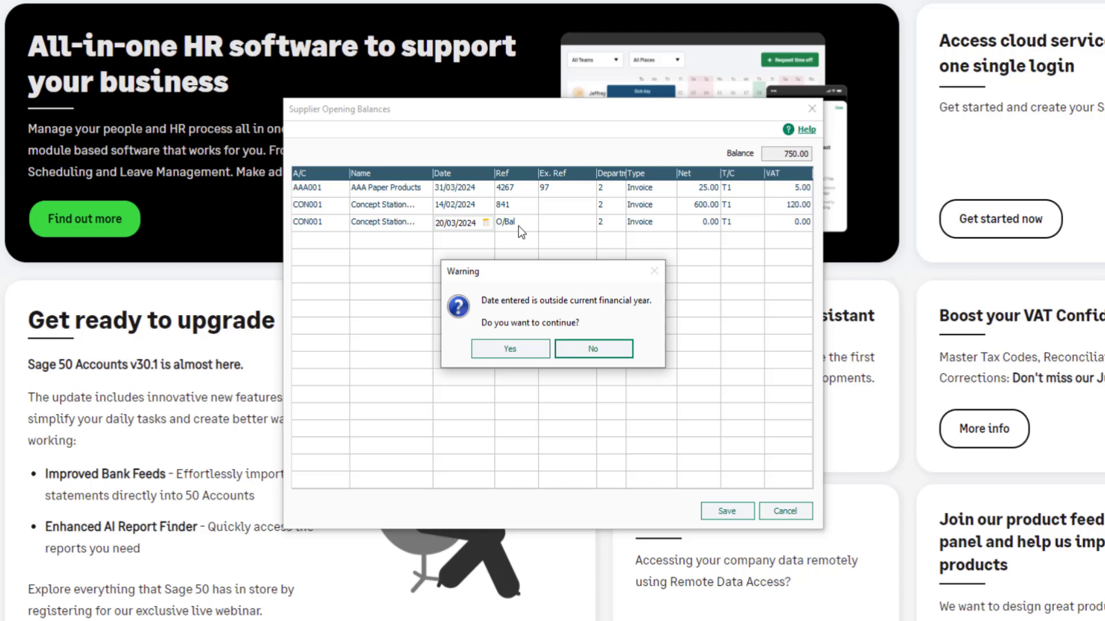
pyautogui.click(518, 350)
# Give the 20/03/2024 Concept Stationery Supplies line reference C-507 and the Credit type, leaving the extra reference blank
pyautogui.write('C-507')
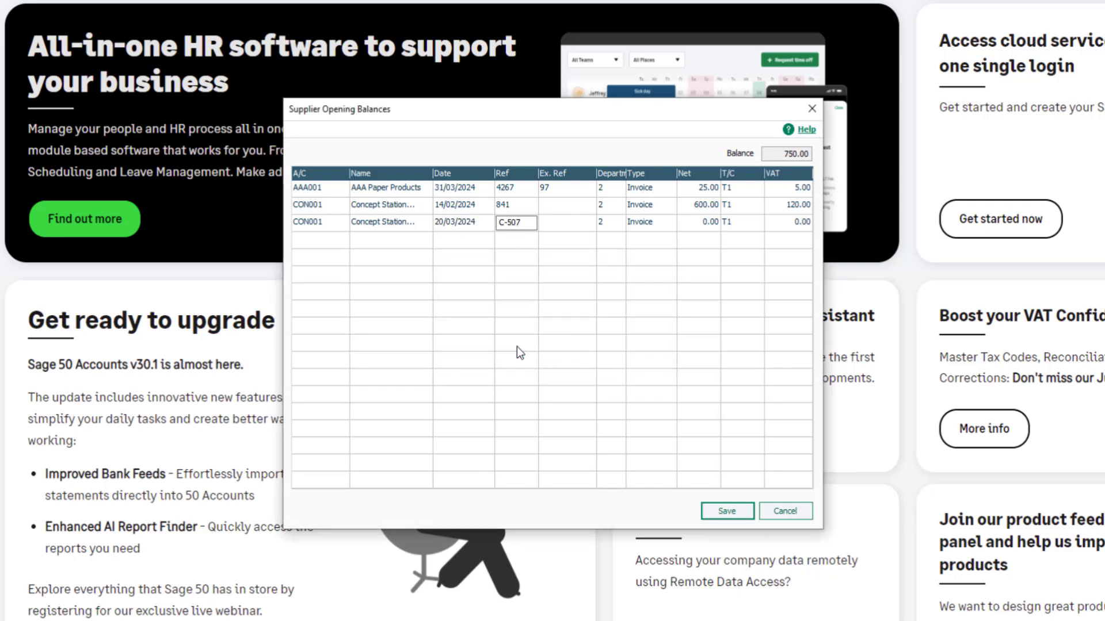
pyautogui.click(568, 222)
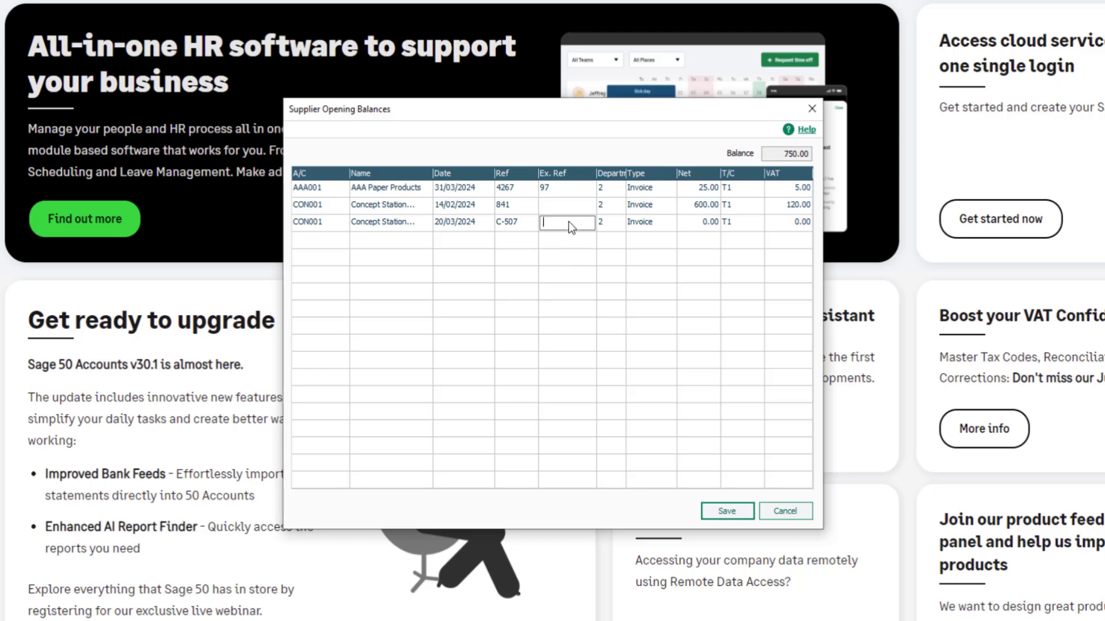
pyautogui.click(620, 227)
pyautogui.click(663, 226)
pyautogui.click(670, 222)
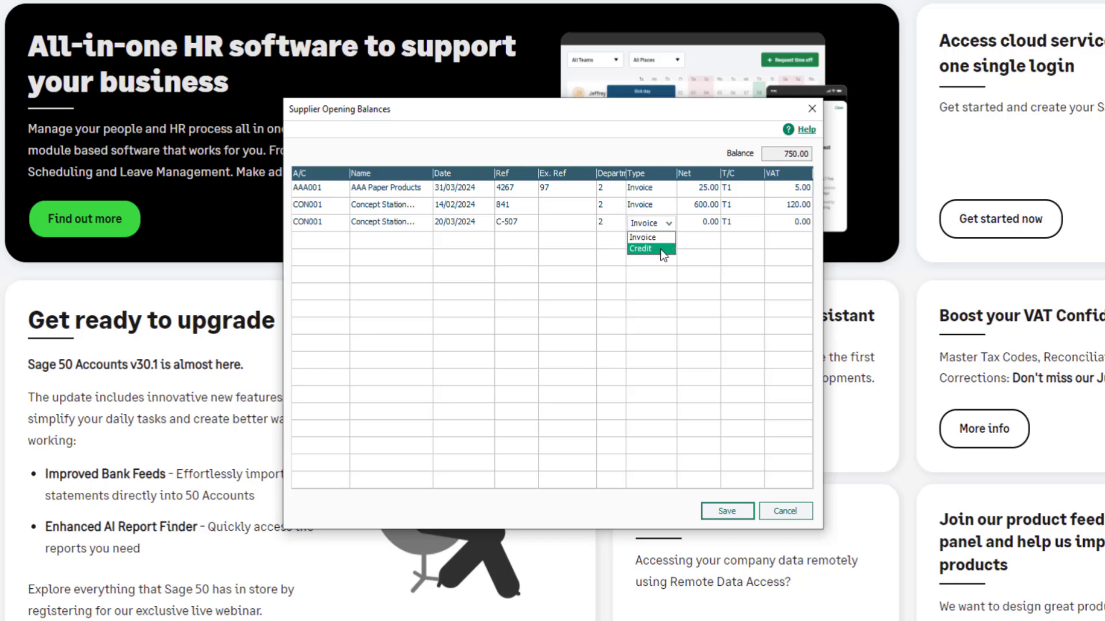
pyautogui.click(663, 251)
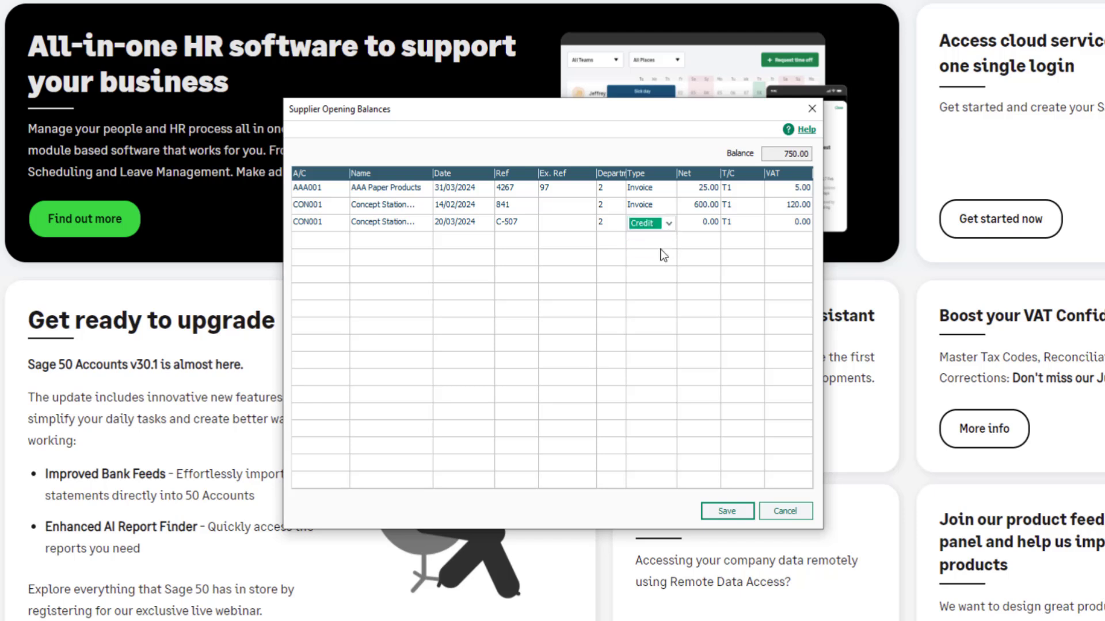
# Set credit C-507's net amount to 50.00 with tax code T1, and save the supplier opening balances
pyautogui.click(691, 225)
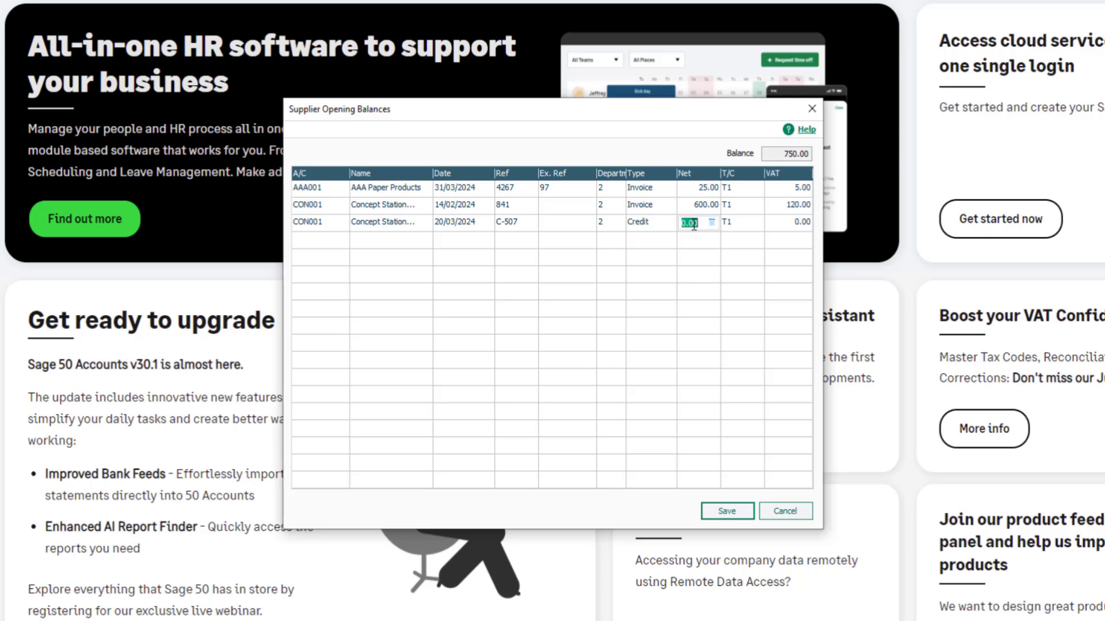
pyautogui.write('50')
pyautogui.click(754, 222)
pyautogui.click(755, 223)
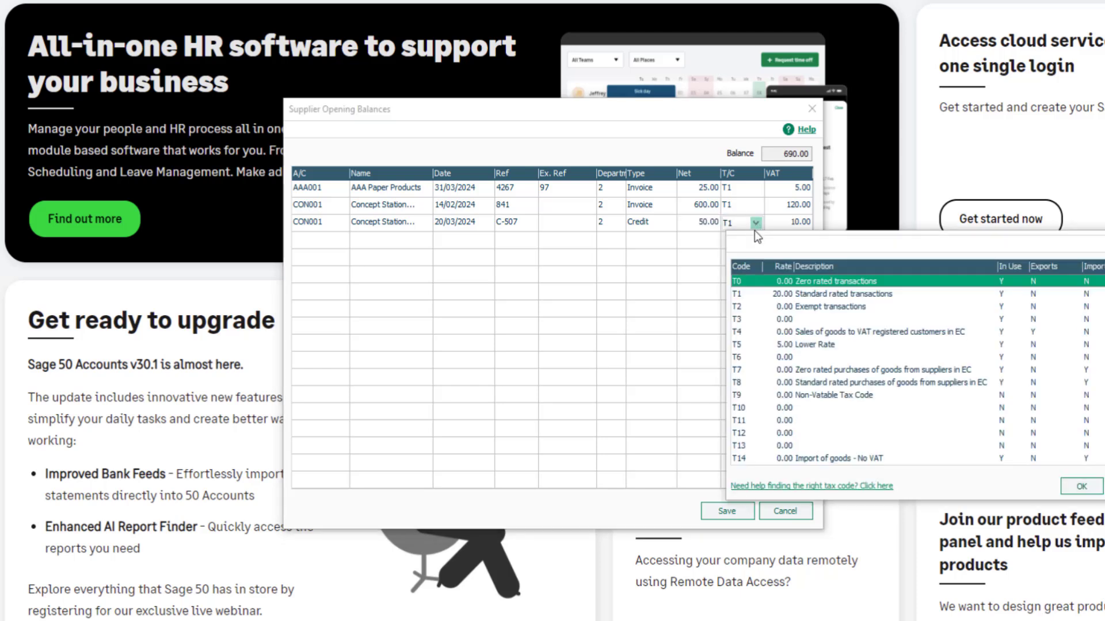
pyautogui.click(747, 293)
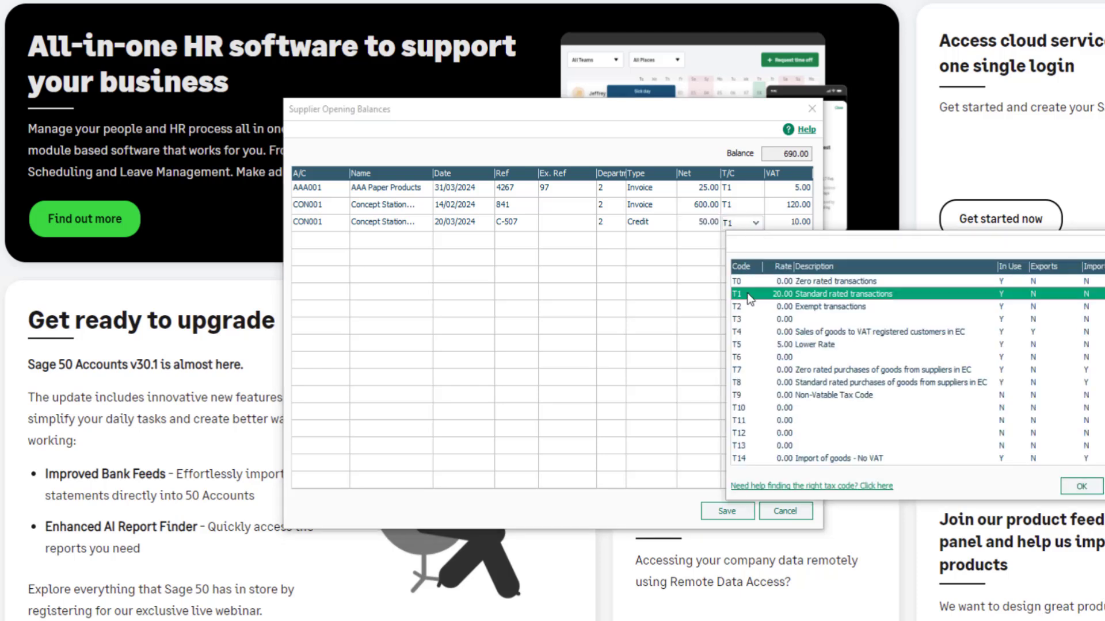
pyautogui.click(1066, 486)
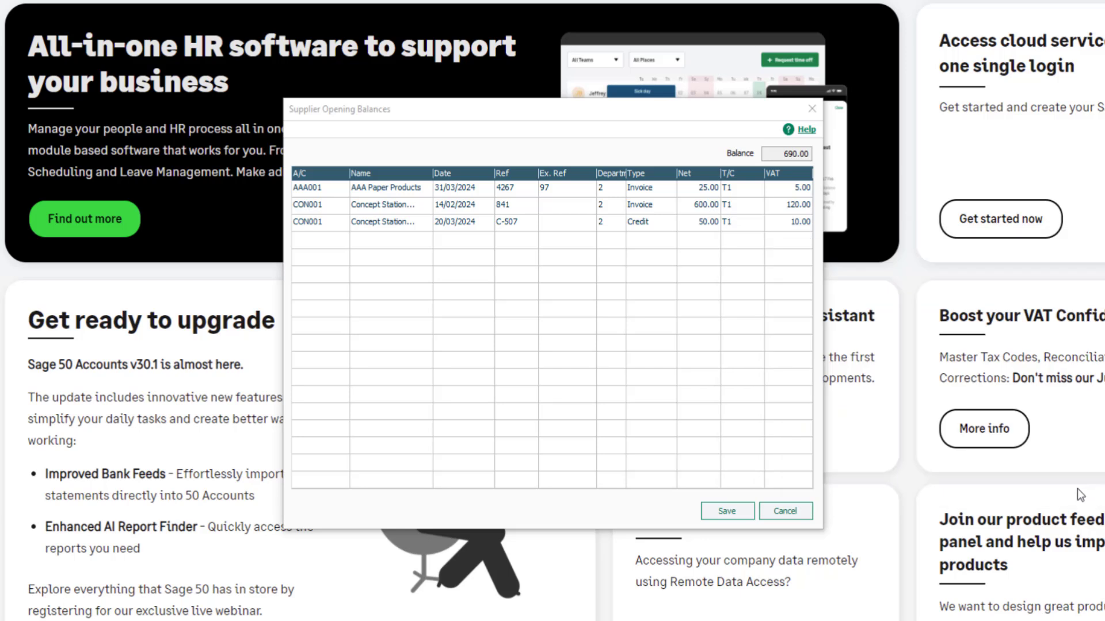
pyautogui.click(345, 242)
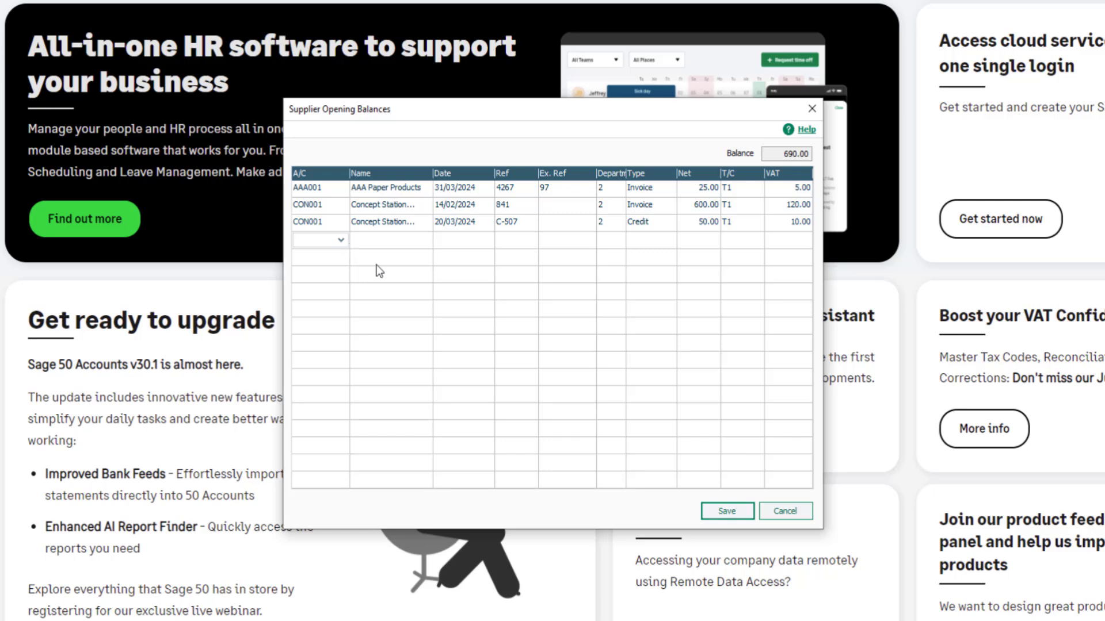
pyautogui.click(718, 510)
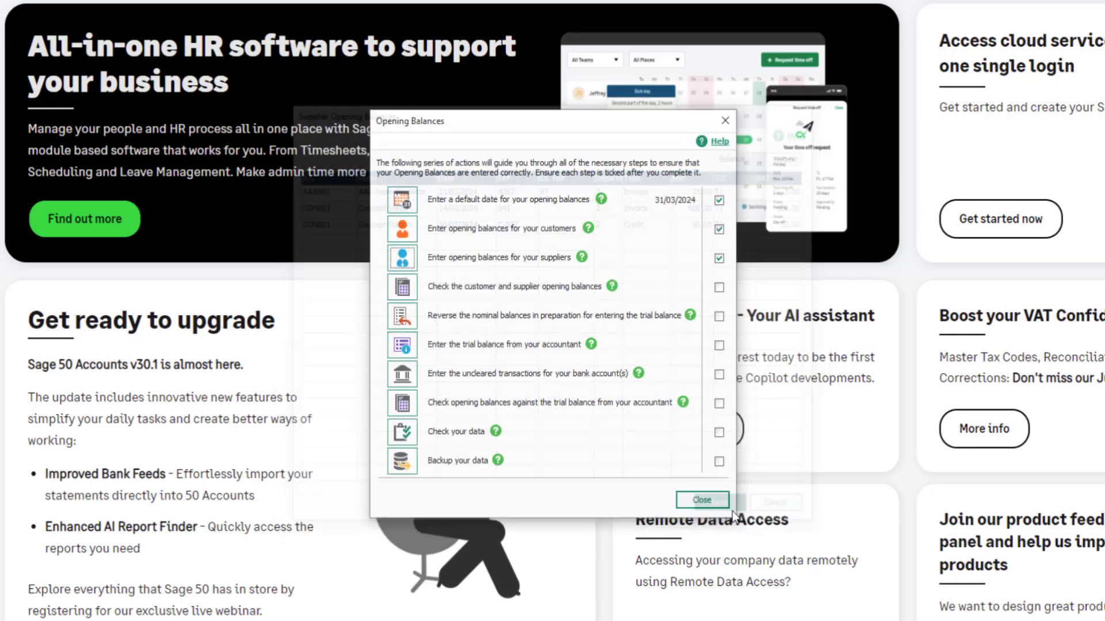